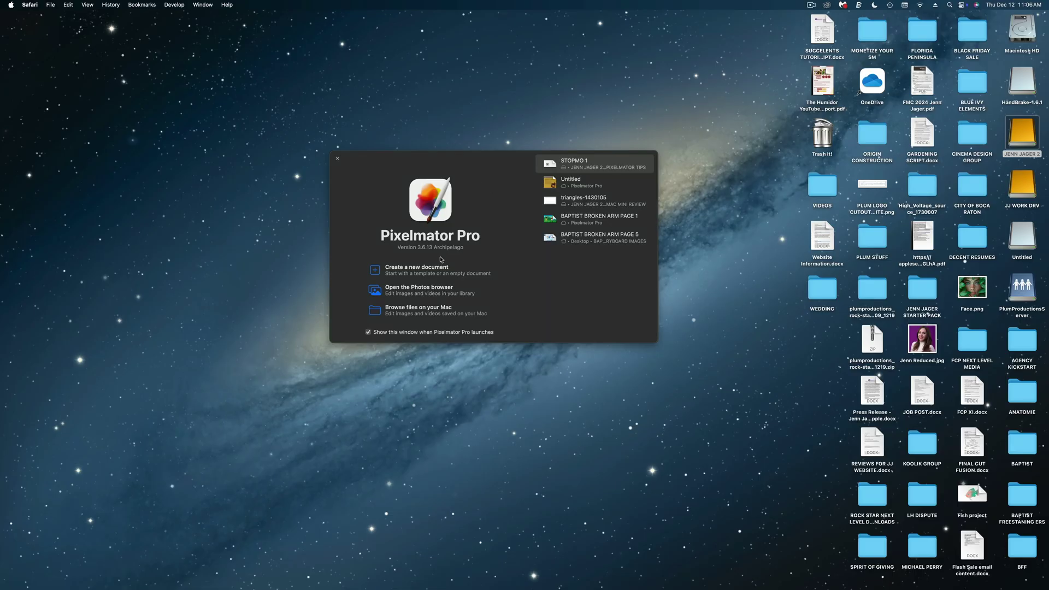
Step: Create a new blank document using the Custom 1000 × 1000 px preset
{"action": "left_click", "coordinate": [416, 268]}
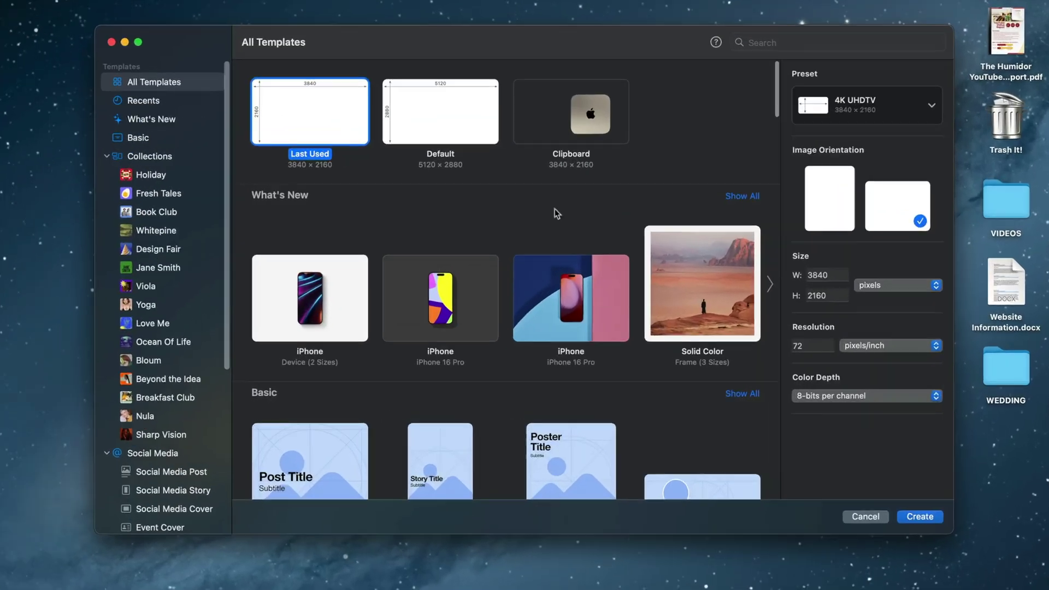
{"action": "left_click", "coordinate": [714, 129]}
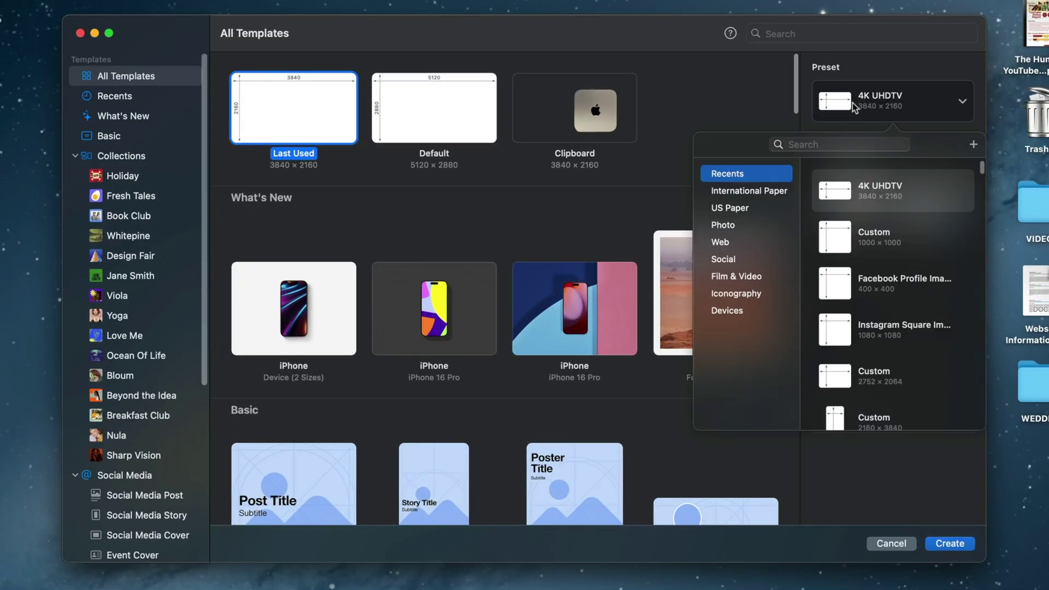
{"action": "left_click", "coordinate": [841, 247]}
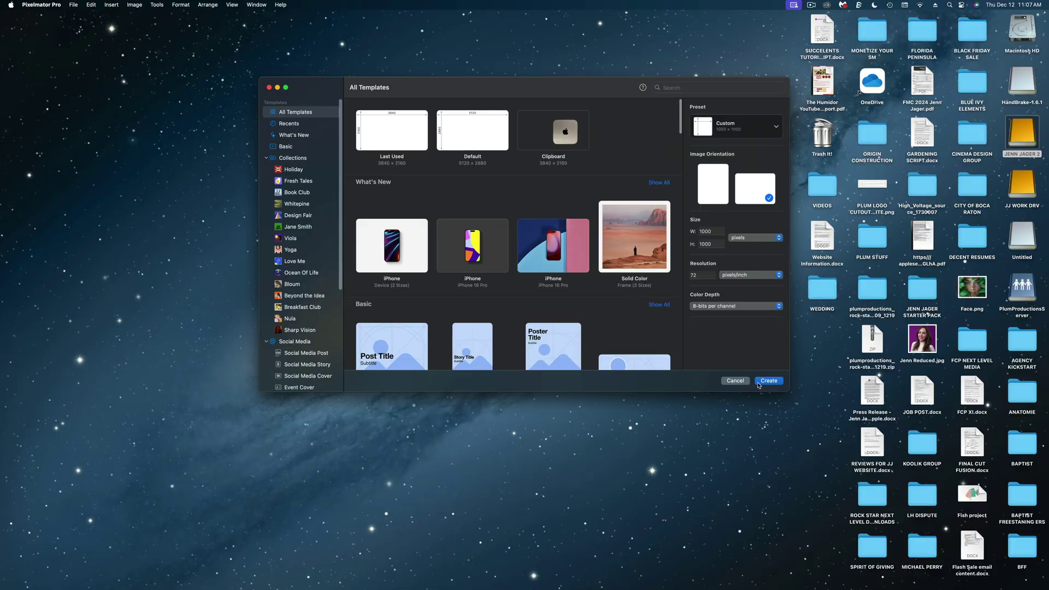
{"action": "left_click", "coordinate": [767, 380]}
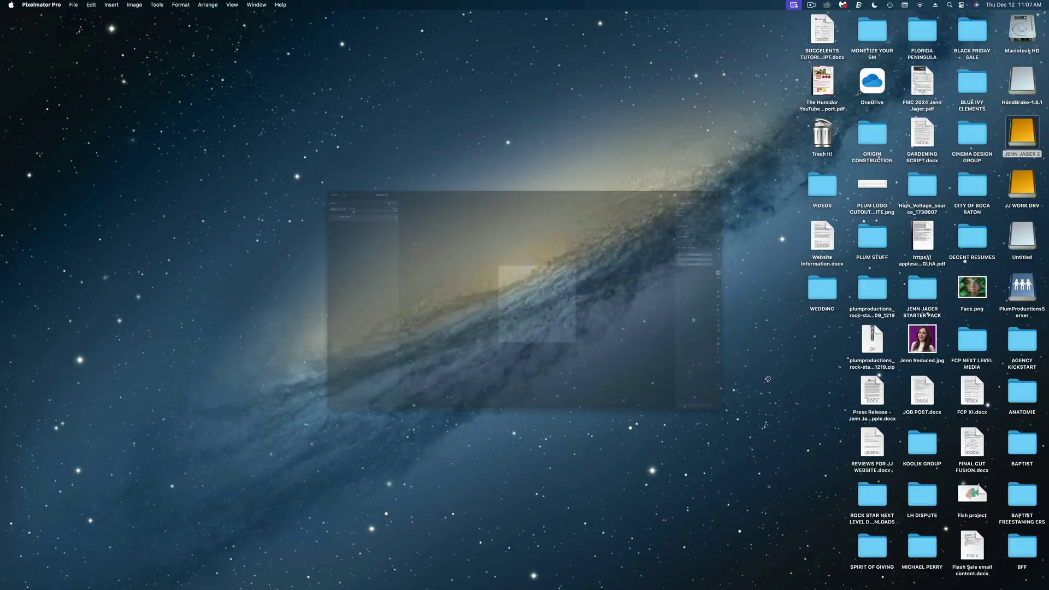
Step: Bring the winking man video from Finder into the document as a layer
{"action": "left_click", "coordinate": [81, 572]}
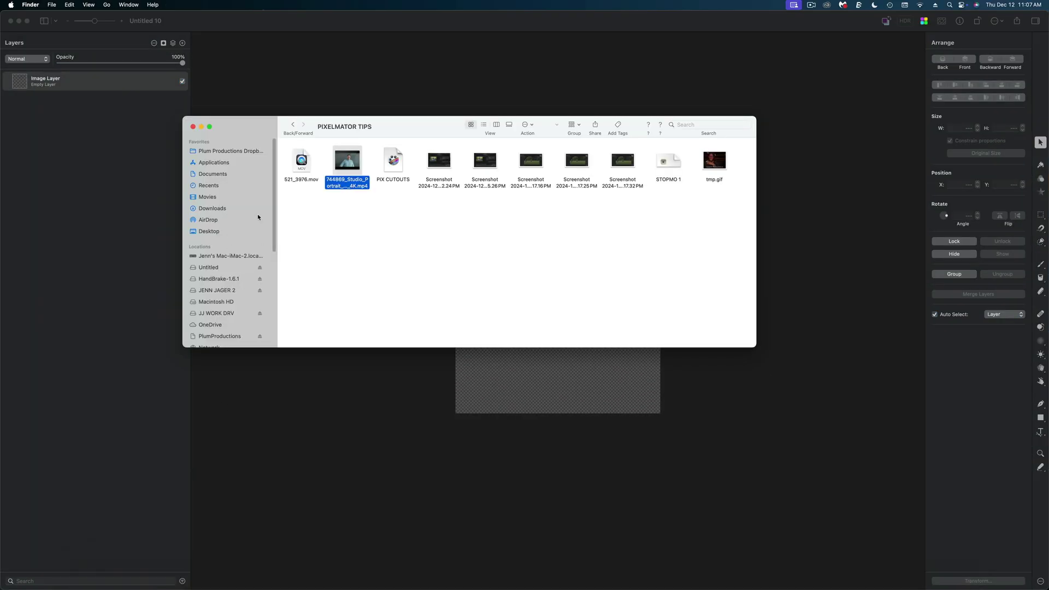
{"action": "left_click_drag", "start_coordinate": [183, 73], "coordinate": [125, 99]}
{"action": "mouse_move", "coordinate": [563, 303]}
{"action": "left_mouse_down"}
{"action": "mouse_move", "coordinate": [545, 336]}
{"action": "mouse_move", "coordinate": [557, 286]}
{"action": "left_mouse_up"}
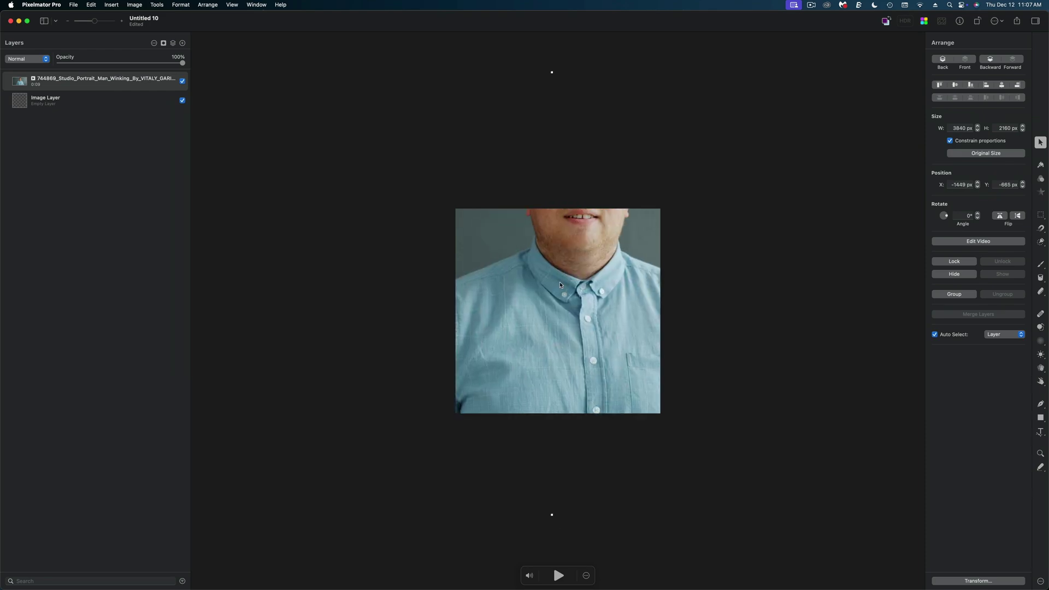
{"action": "key", "text": "super+minus"}
Step: Scale the video layer down to 2016 × 1134 px over the canvas and preview its playback
{"action": "left_click_drag", "start_coordinate": [359, 190], "coordinate": [421, 239]}
{"action": "left_click_drag", "start_coordinate": [545, 301], "coordinate": [542, 315]}
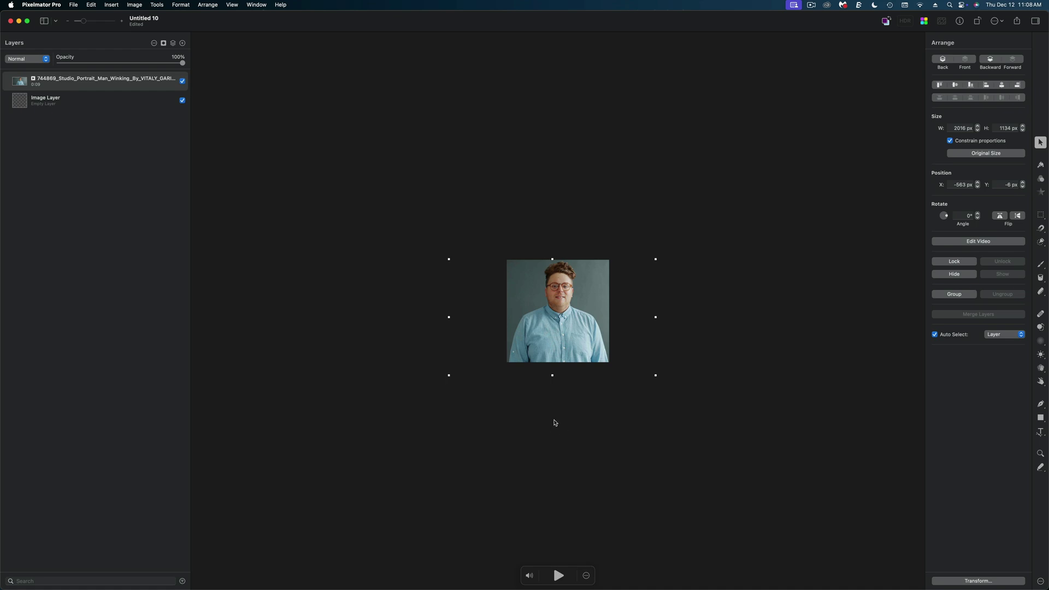
{"action": "key", "text": "super+plus"}
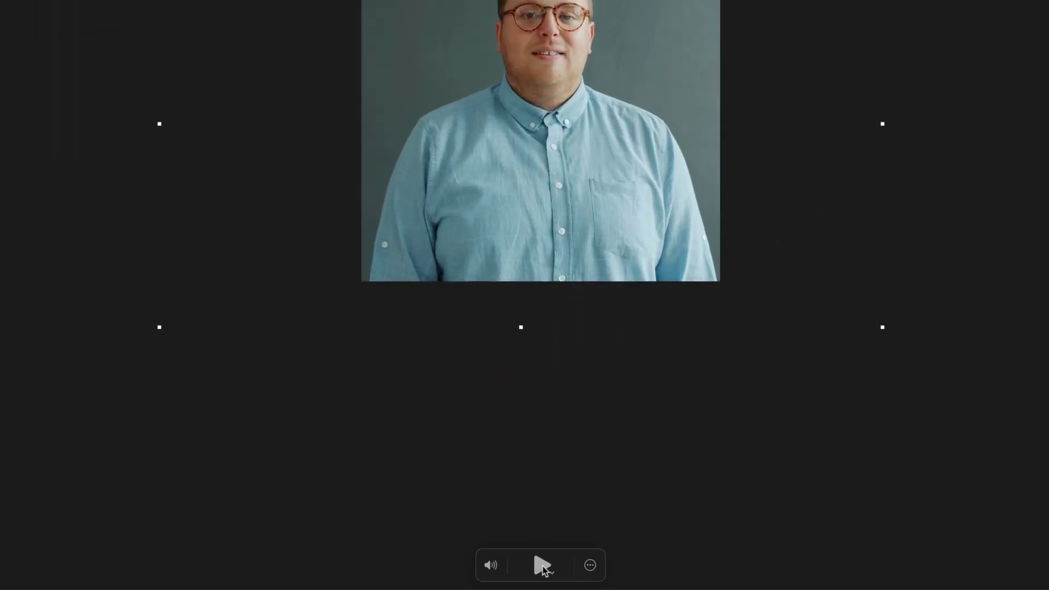
{"action": "left_click", "coordinate": [544, 566]}
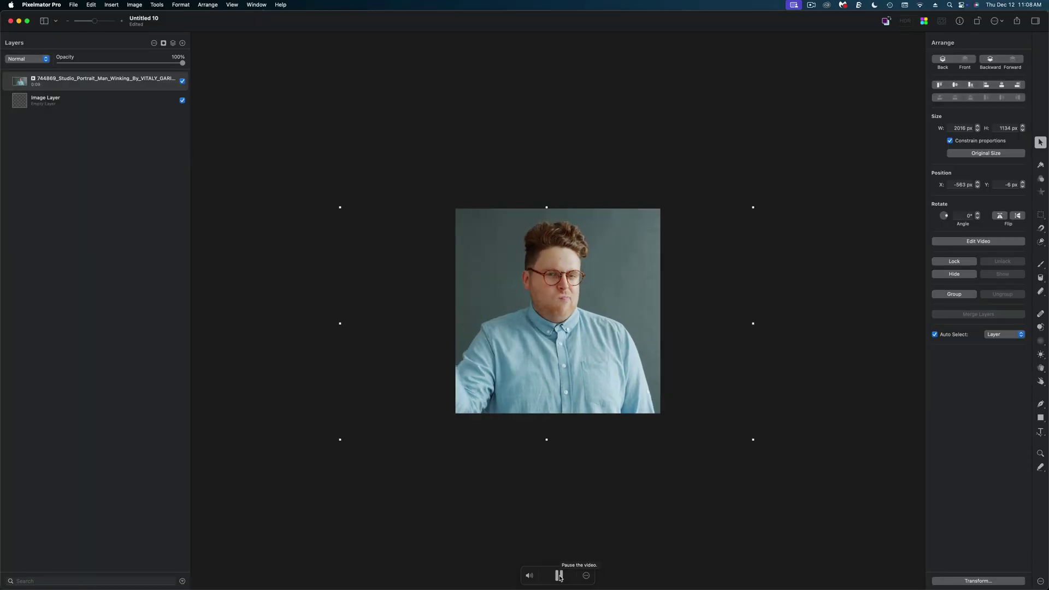
{"action": "left_click", "coordinate": [558, 576]}
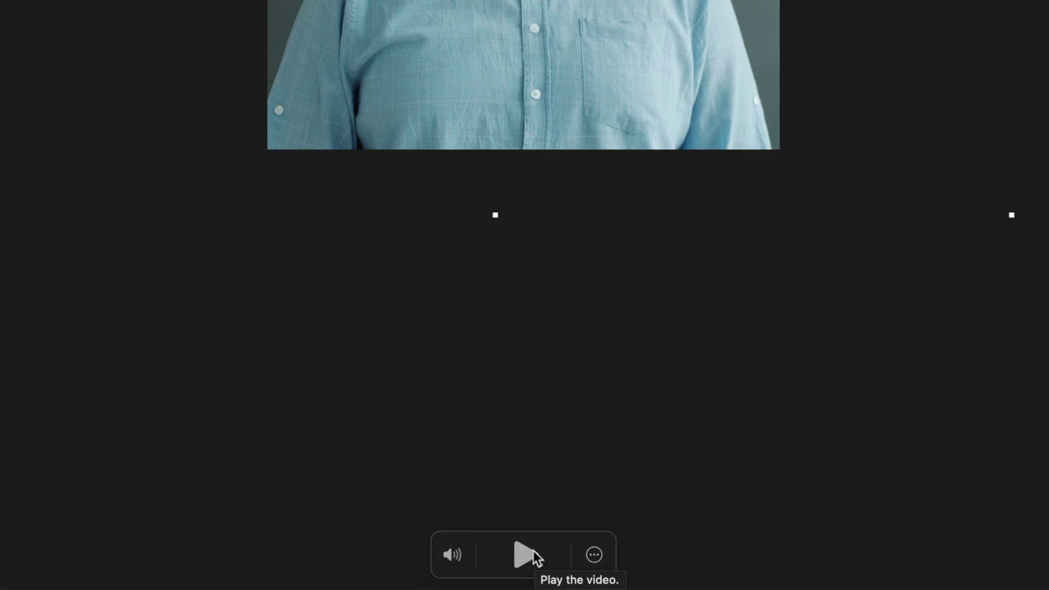
Step: Move the clip's start to 00:00:01.055 and shorten its end to leave about 2.6 seconds
{"action": "left_click", "coordinate": [593, 554]}
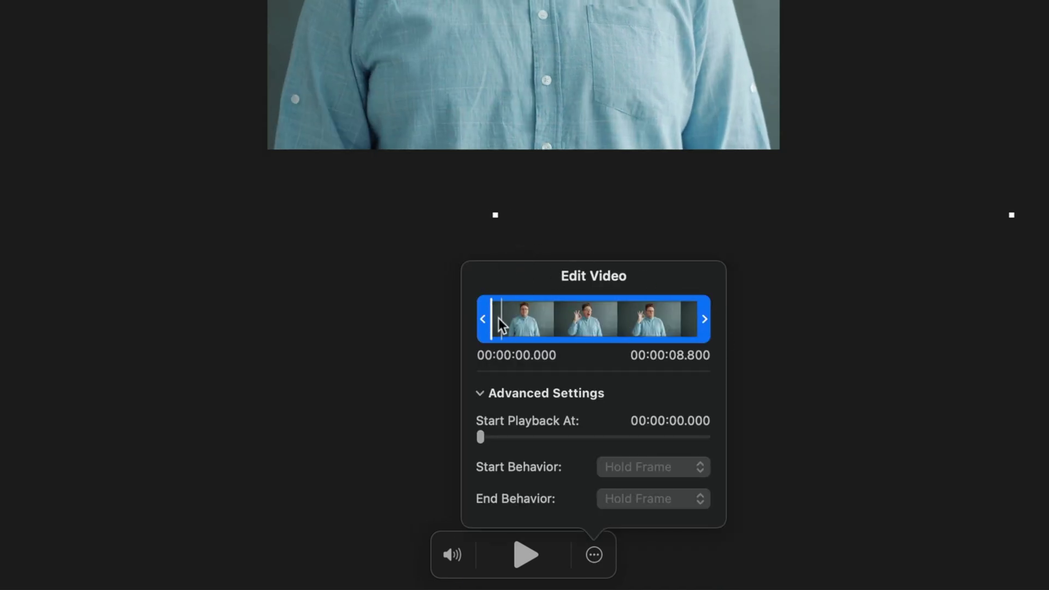
{"action": "left_click_drag", "start_coordinate": [483, 321], "coordinate": [507, 323]}
{"action": "left_click_drag", "start_coordinate": [705, 319], "coordinate": [585, 324]}
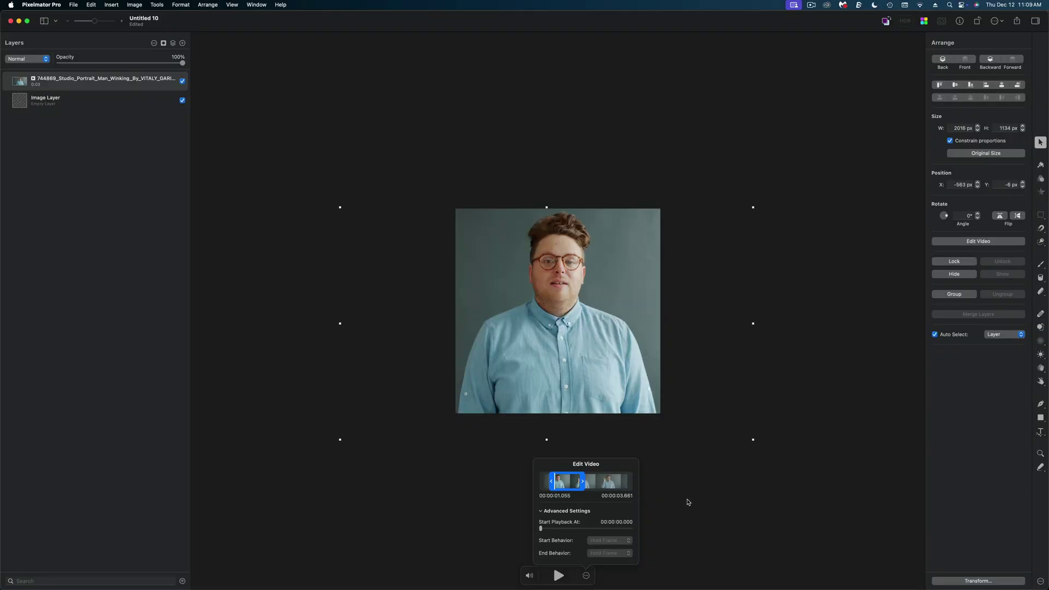
{"action": "left_click", "coordinate": [849, 372]}
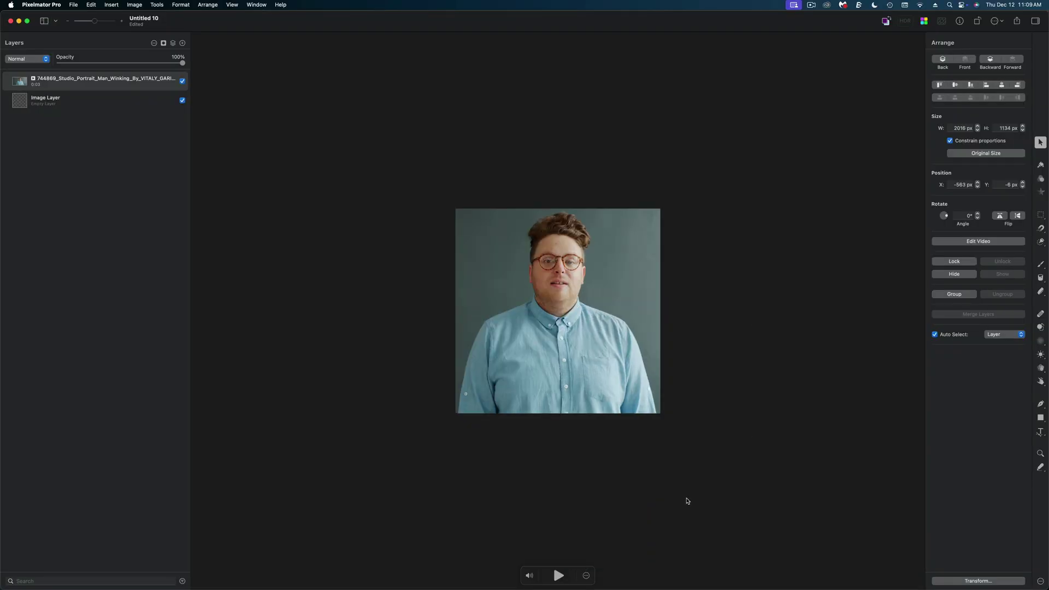
Step: Add an 'OK, BUDDY' text layer in Bebas Neue on the canvas
{"action": "left_click", "coordinate": [558, 575]}
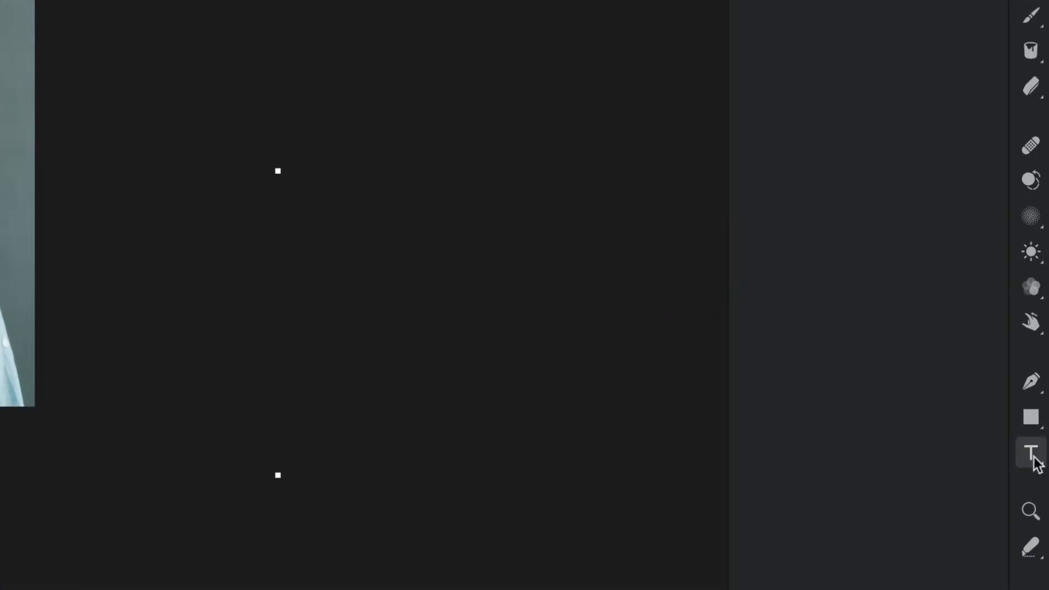
{"action": "left_click", "coordinate": [1041, 431]}
{"action": "left_click", "coordinate": [868, 145]}
{"action": "left_click", "coordinate": [852, 145]}
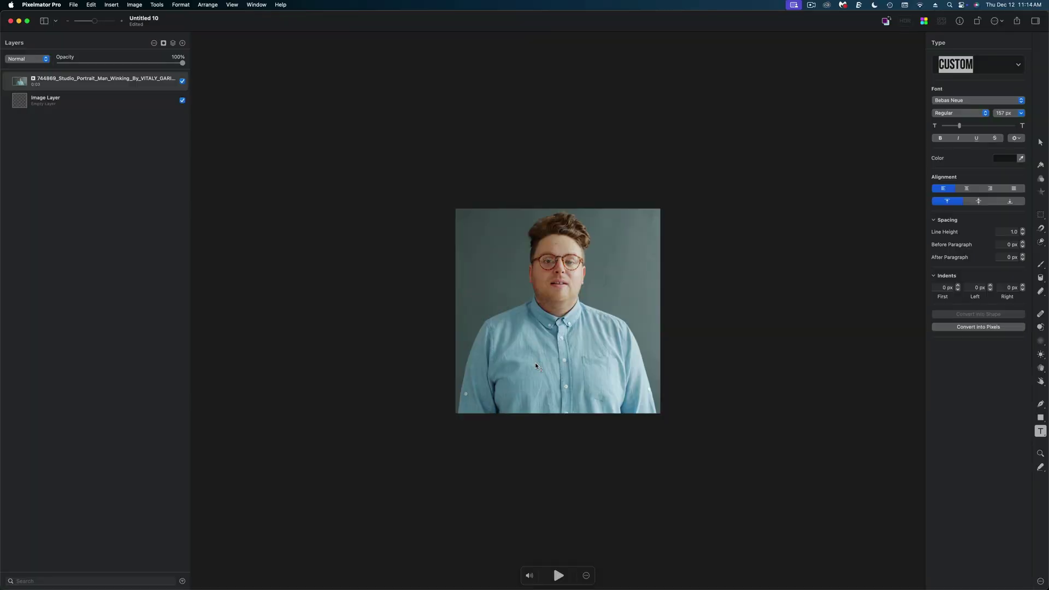
{"action": "left_click", "coordinate": [514, 355]}
{"action": "type", "text": "OK, BUDDY"}
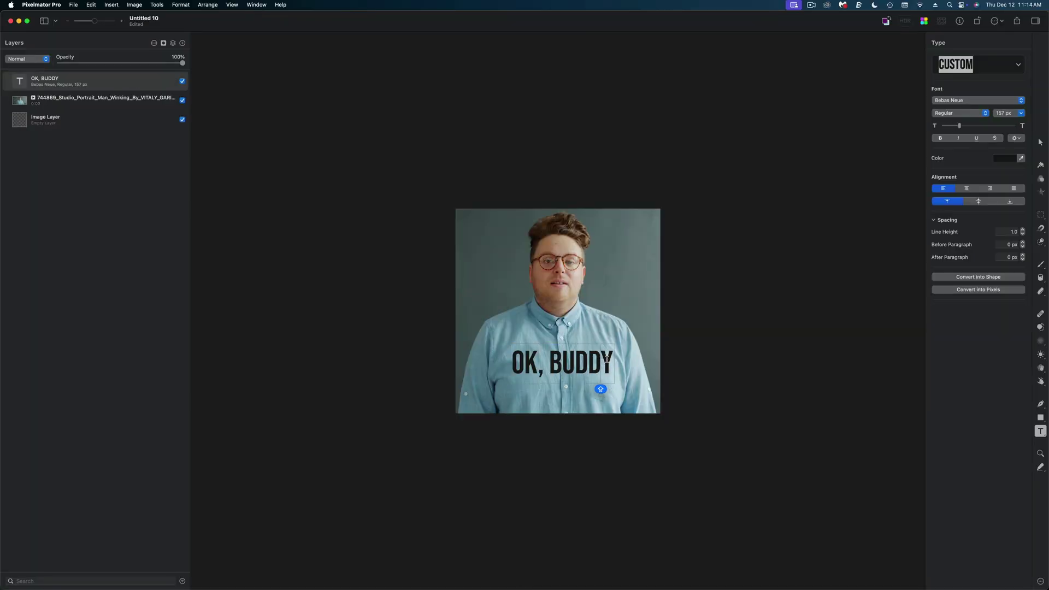
Step: Enlarge the caption from 157 px to 251 px and centre it at the bottom of the frame
{"action": "left_click_drag", "start_coordinate": [607, 359], "coordinate": [509, 362]}
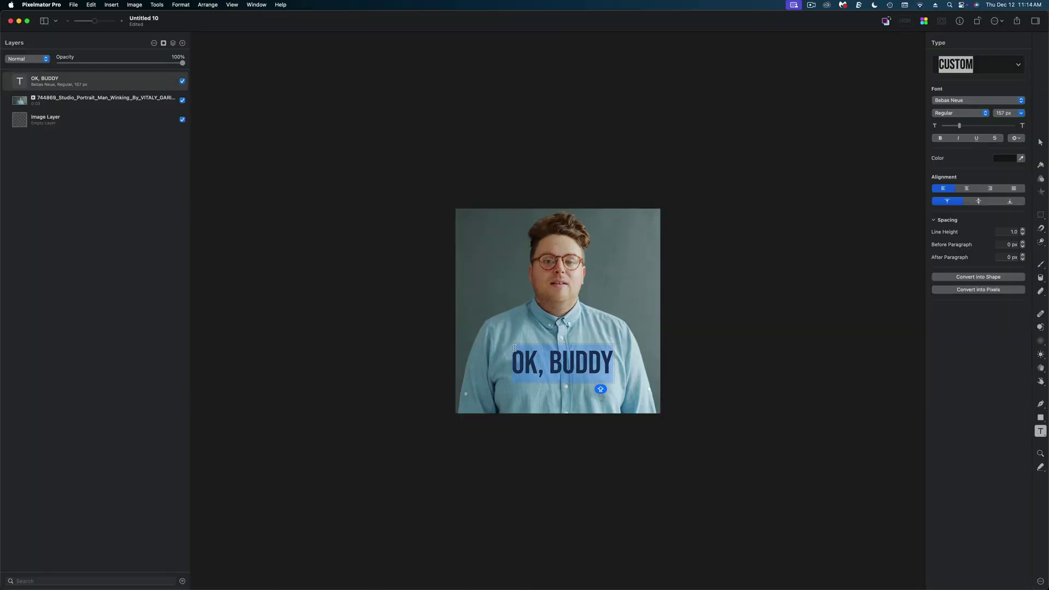
{"action": "left_click_drag", "start_coordinate": [959, 126], "coordinate": [964, 128]}
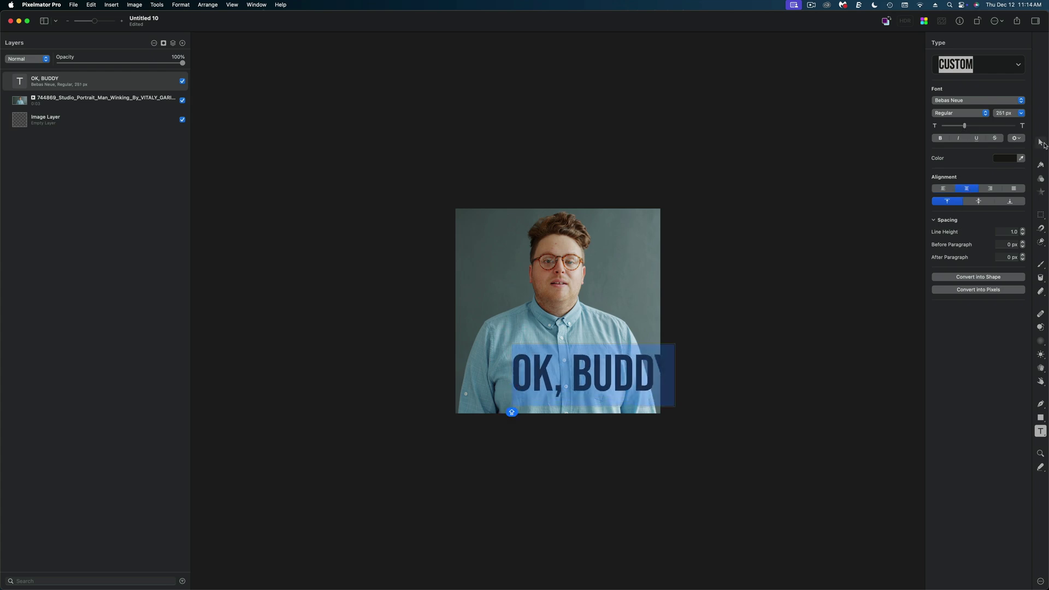
{"action": "left_click", "coordinate": [1040, 142]}
{"action": "left_click_drag", "start_coordinate": [644, 375], "coordinate": [611, 378]}
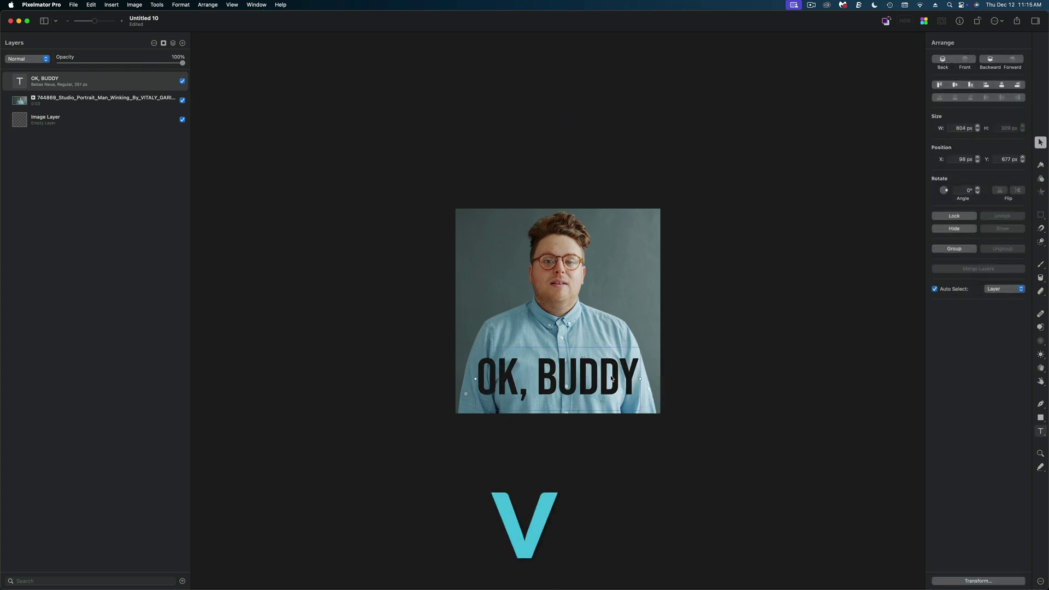
Step: Turn on an outline stroke for the OK, BUDDY caption, pick its colour, and deselect the text
{"action": "left_click", "coordinate": [1041, 166]}
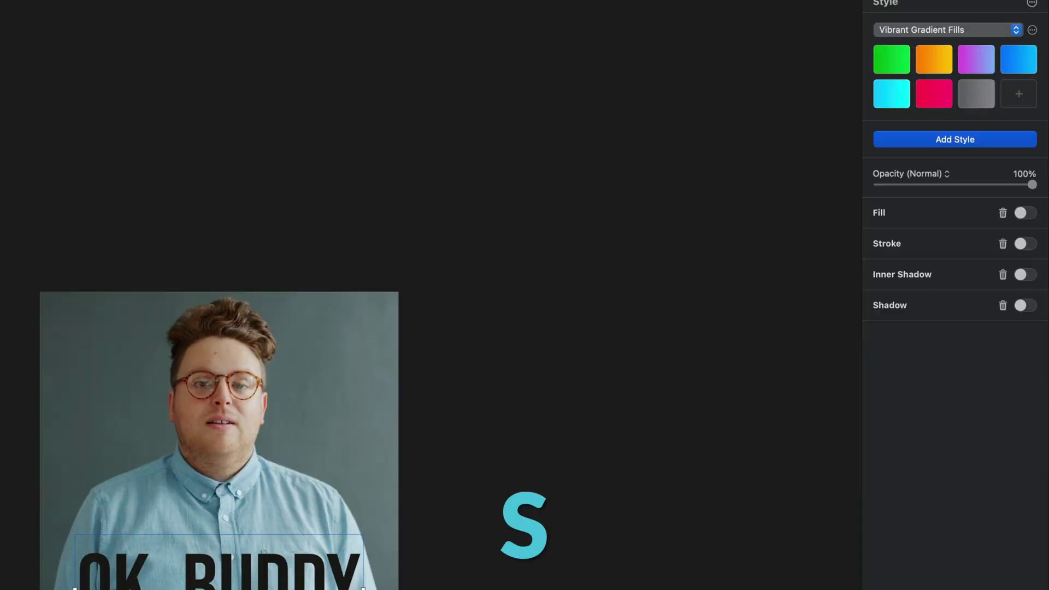
{"action": "left_click", "coordinate": [1027, 245]}
{"action": "left_click", "coordinate": [906, 324]}
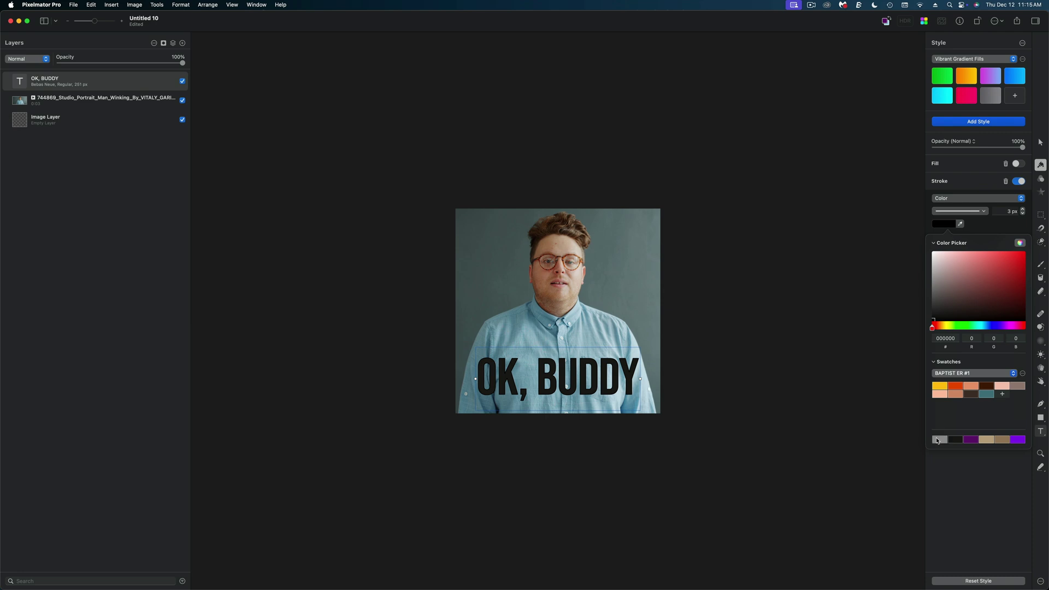
{"action": "left_click", "coordinate": [380, 350]}
{"action": "left_click", "coordinate": [380, 350]}
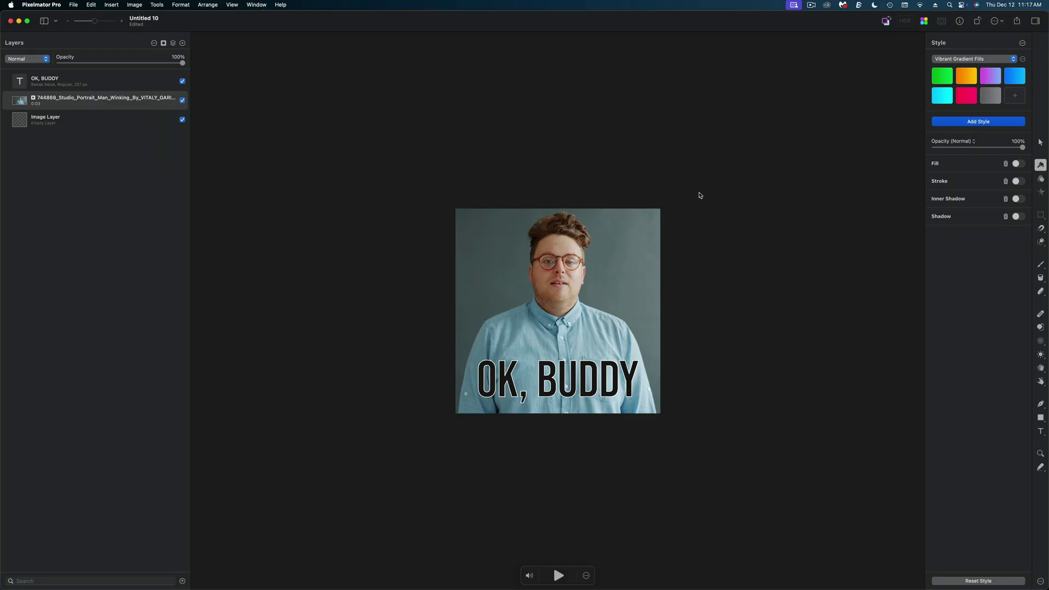
{"action": "key", "text": "super+e"}
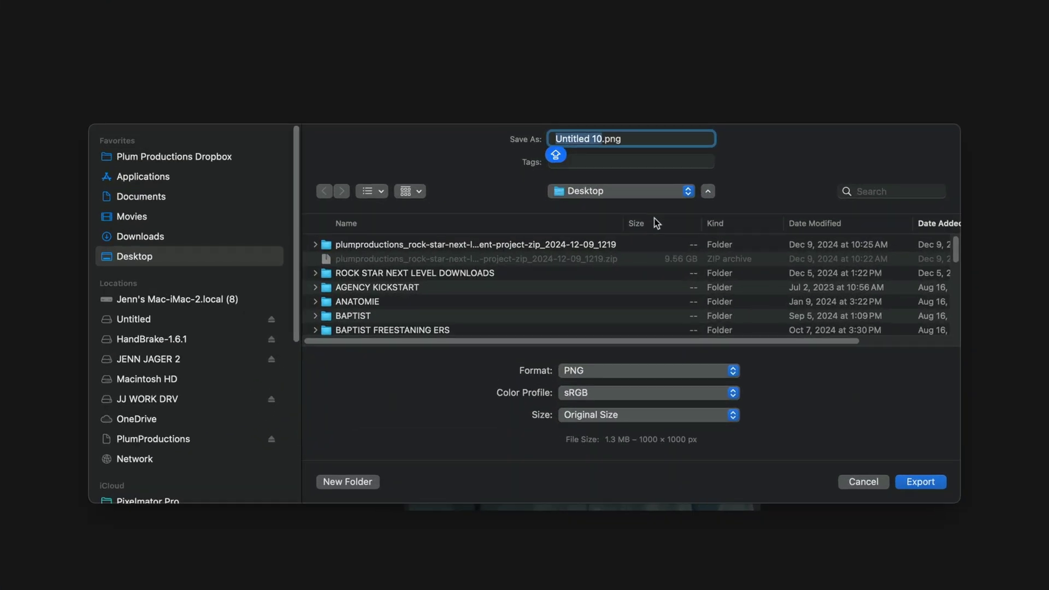
Step: Export the composition as OK BUDDY.gif, an Animated GIF at original 1000 × 1000 size
{"action": "type", "text": "OK BUDDY"}
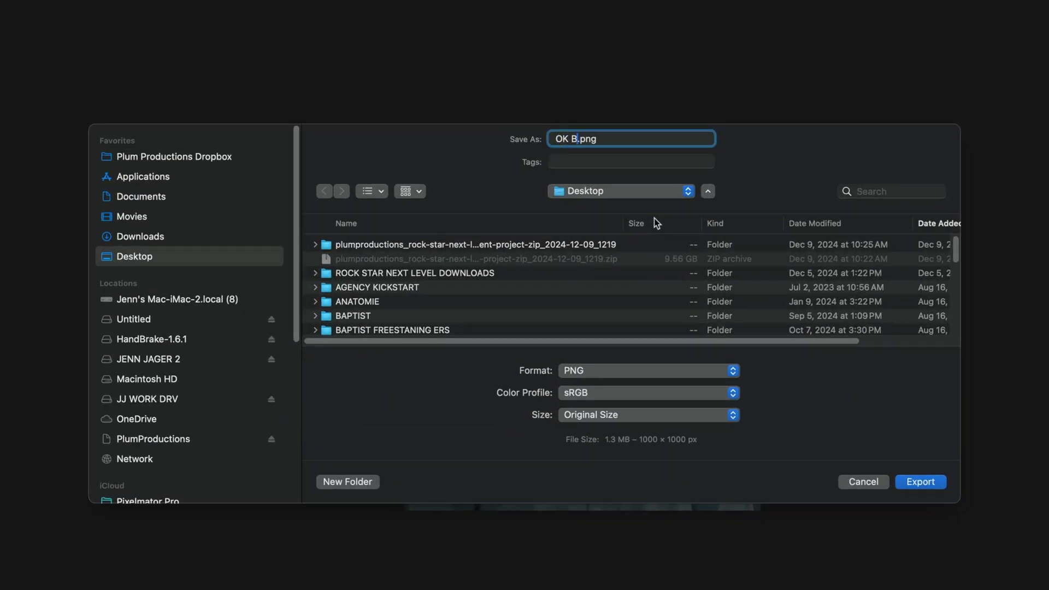
{"action": "left_click", "coordinate": [605, 372]}
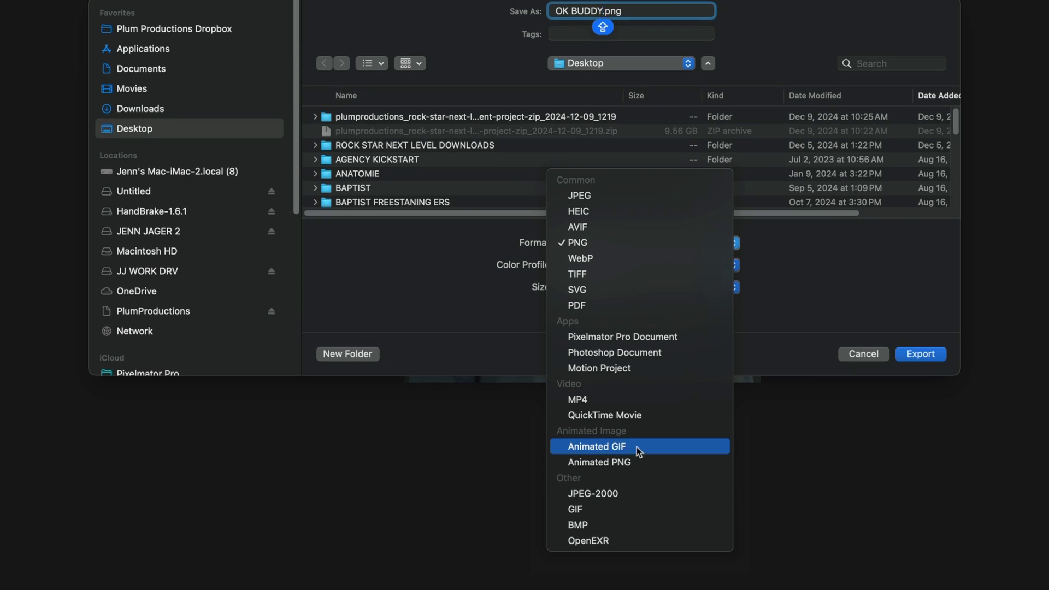
{"action": "left_click", "coordinate": [595, 450]}
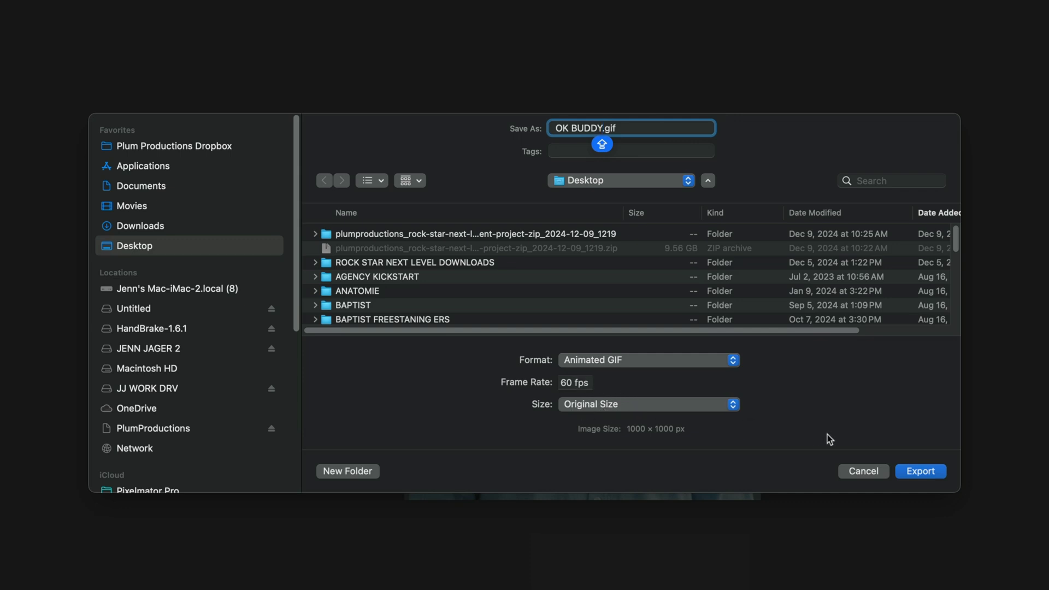
{"action": "left_click", "coordinate": [921, 472]}
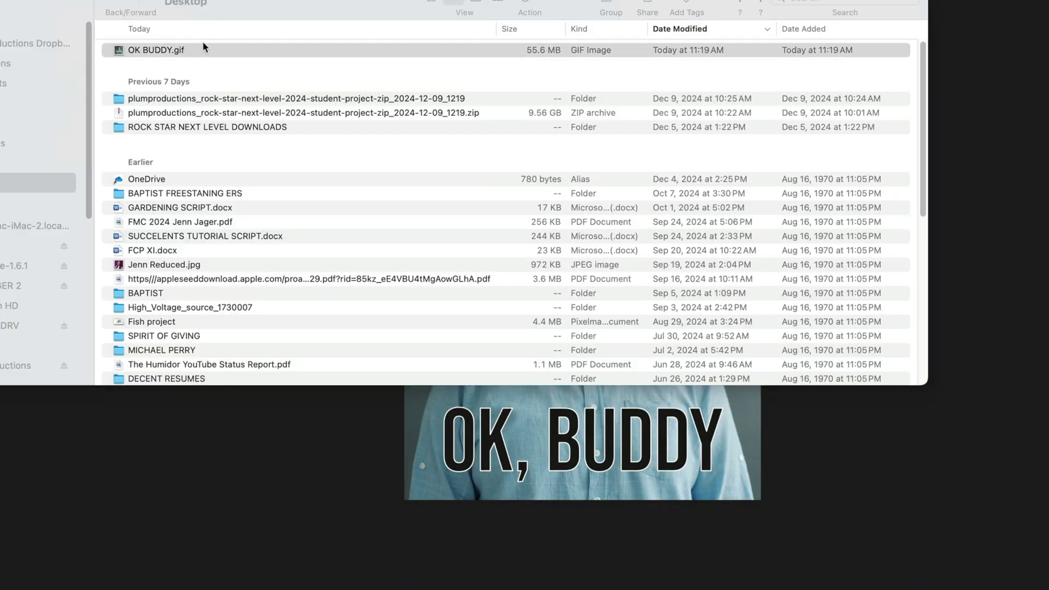
Step: Preview OK BUDDY.gif from the Desktop in Quick Look, then close the preview
{"action": "left_click", "coordinate": [202, 50]}
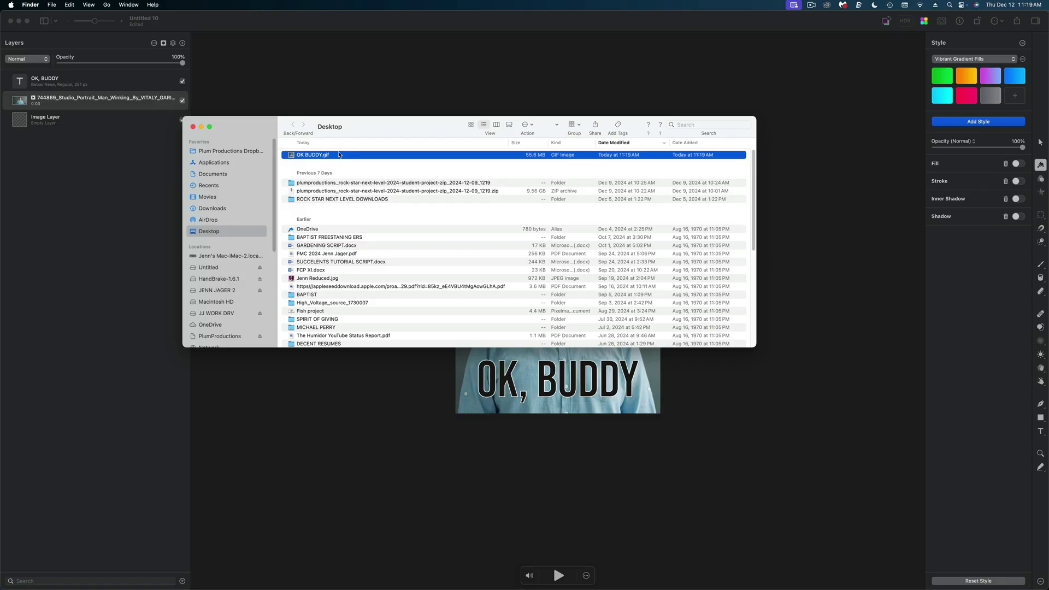
{"action": "key", "text": "space"}
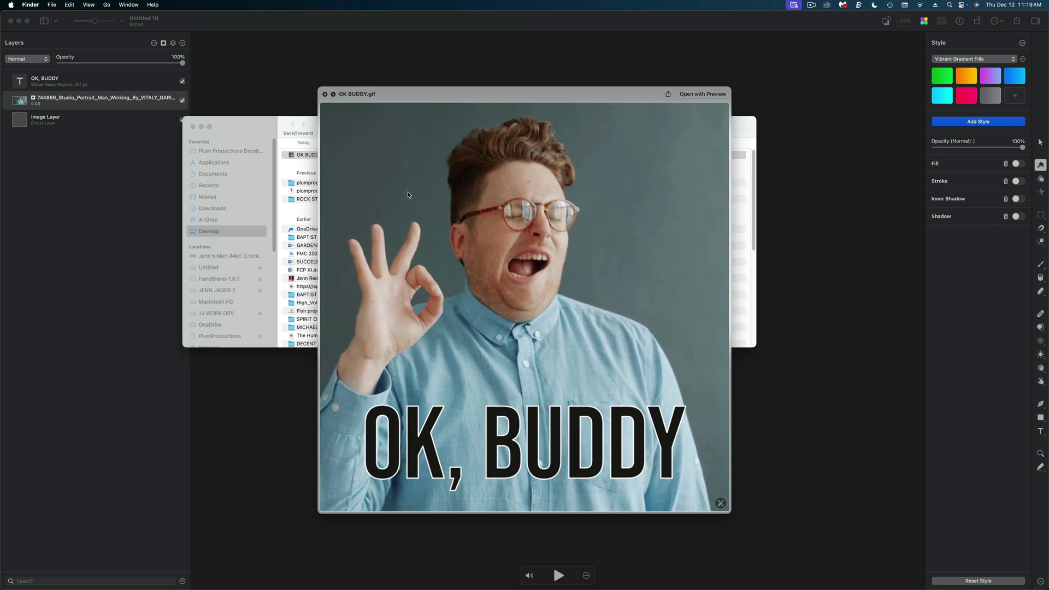
{"action": "left_click", "coordinate": [325, 94]}
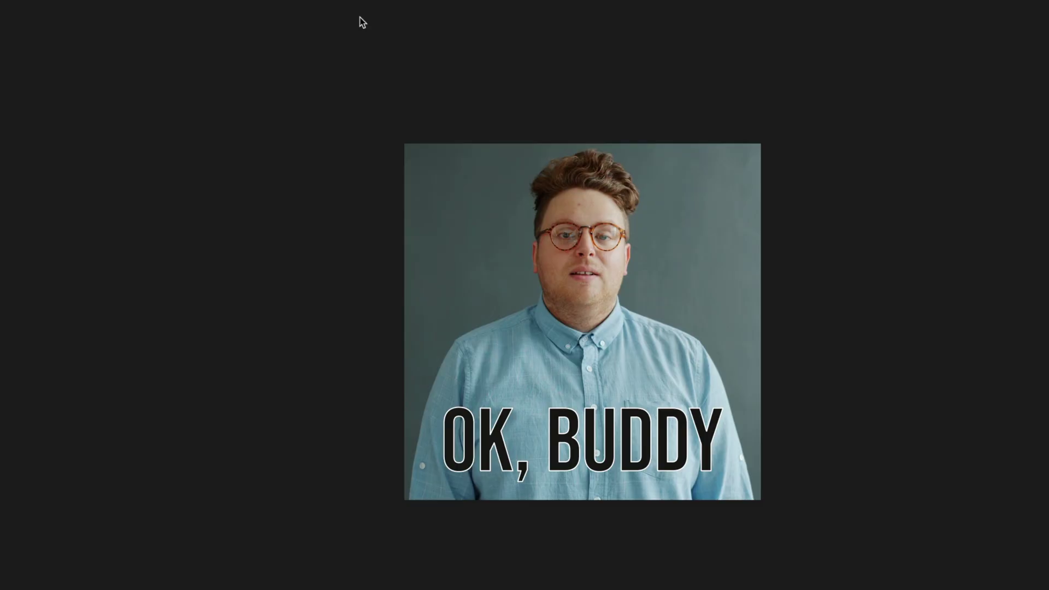
Step: Set up a second GIF export named OK BUDDY SMALL at 10 fps, scaled to 20%
{"action": "key", "text": "super+shift+e"}
{"action": "type", "text": "OK BUDDY"}
{"action": "type", "text": " SMALL"}
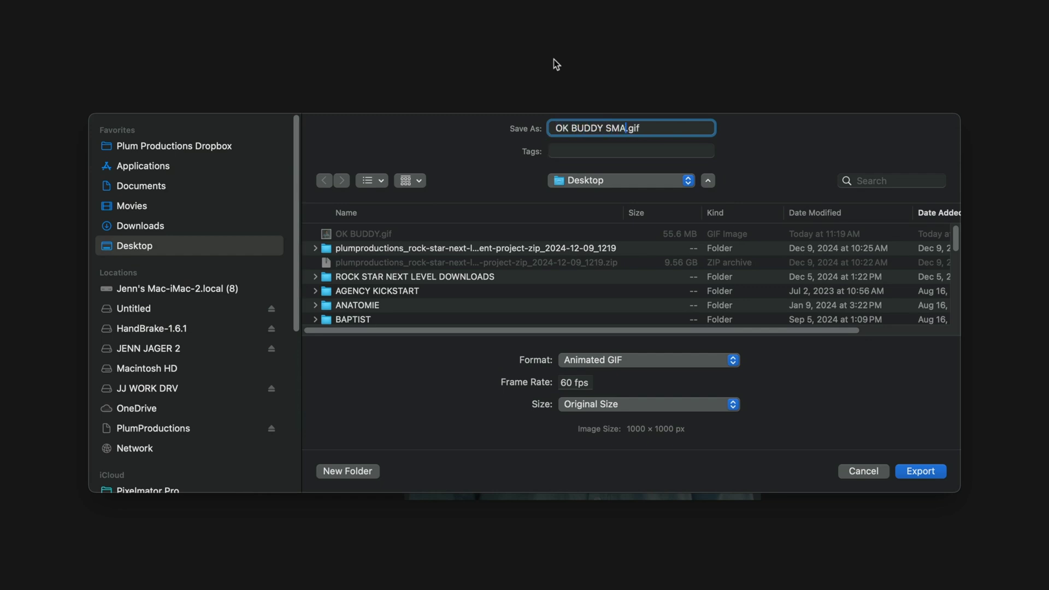
{"action": "left_click", "coordinate": [556, 381]}
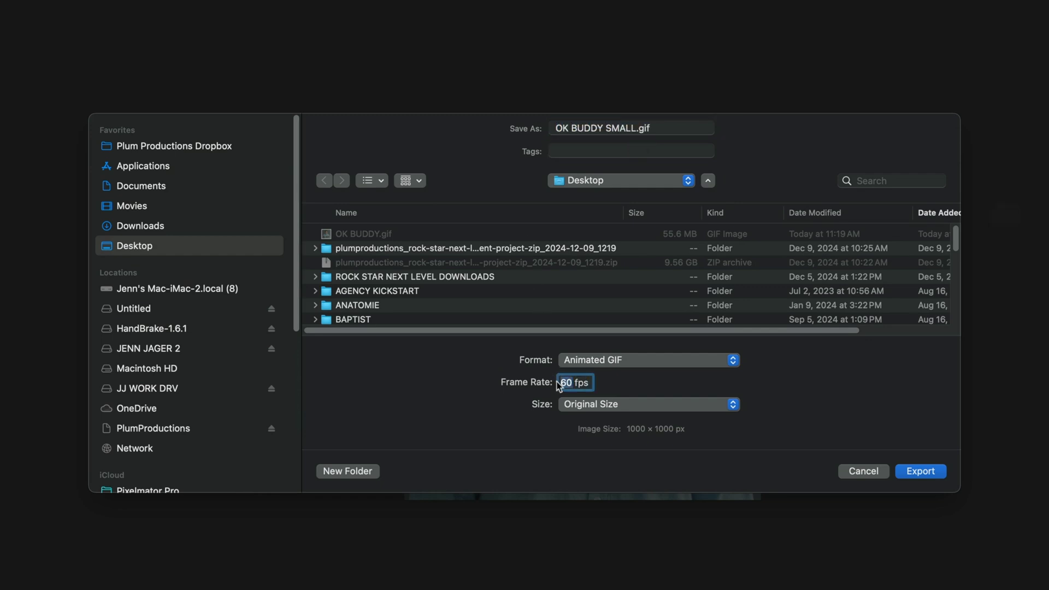
{"action": "type", "text": "10"}
{"action": "left_click", "coordinate": [586, 406]}
{"action": "left_click", "coordinate": [582, 435]}
{"action": "left_click_drag", "start_coordinate": [576, 410], "coordinate": [571, 399]}
{"action": "type", "text": "20"}
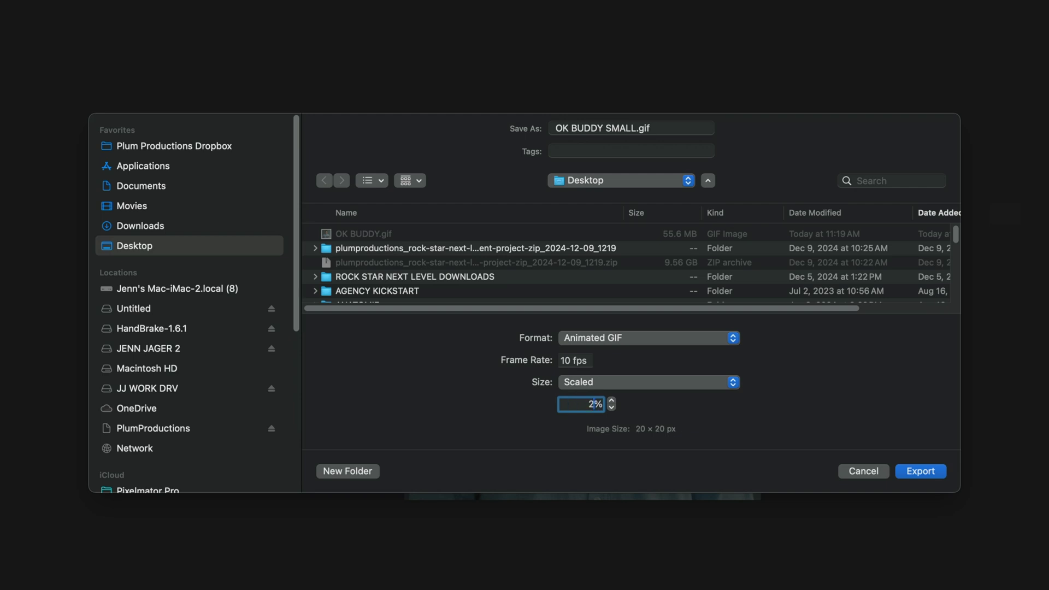